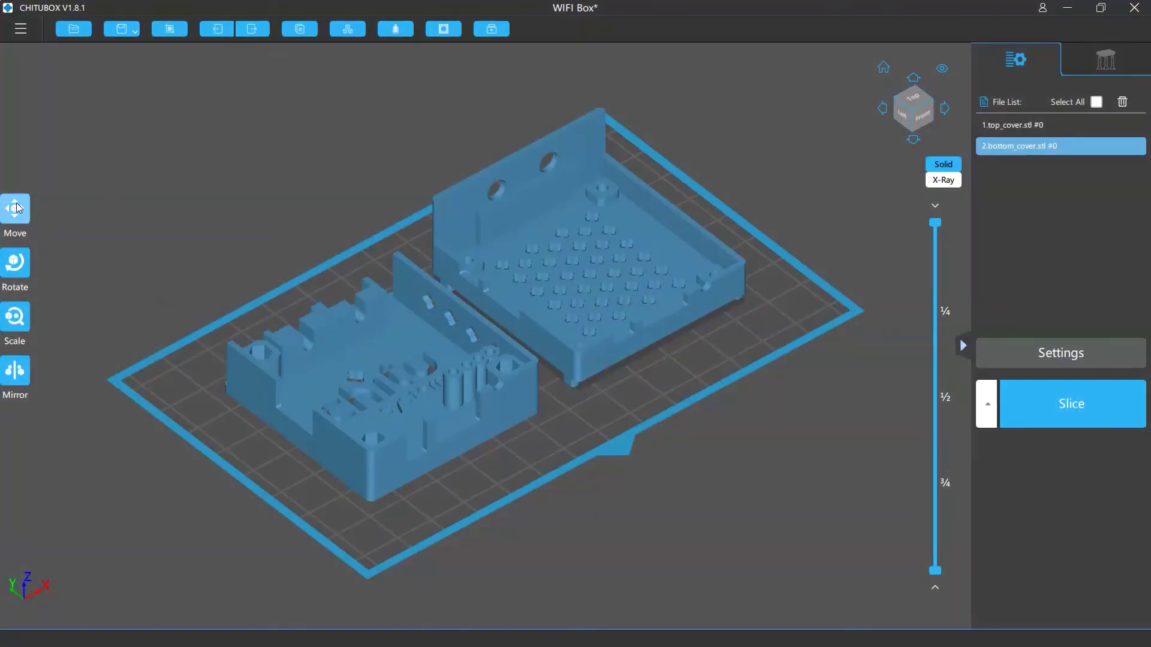
- Show the Move, Rotate, Scale and Mirror panels one after another
left_click(15, 209)
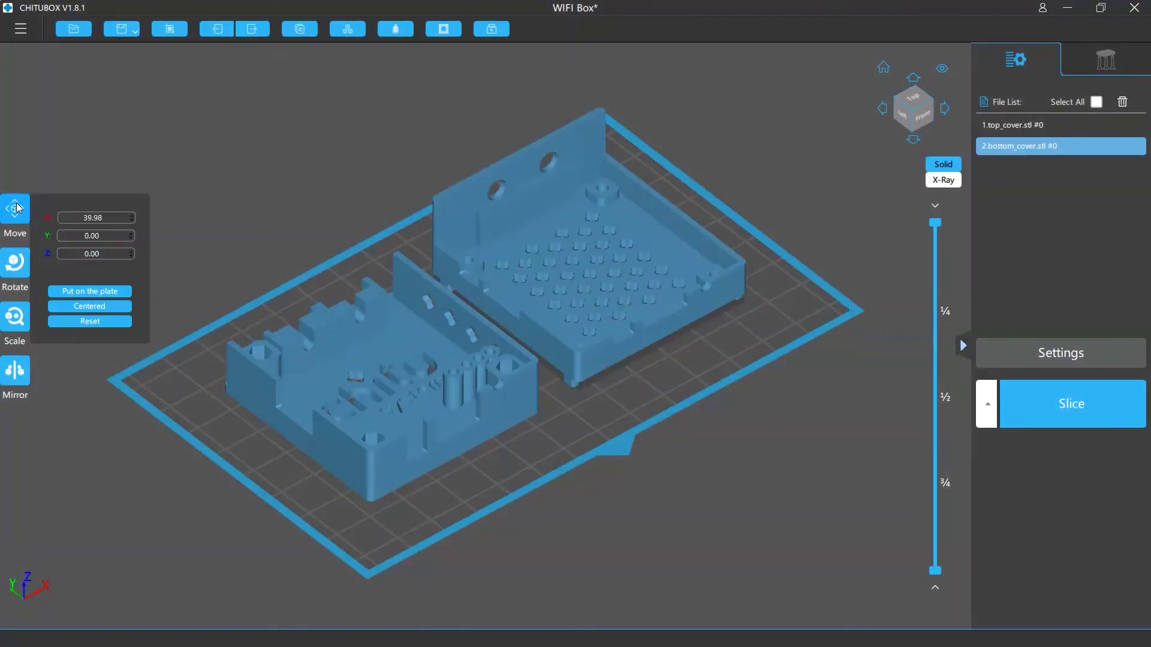
left_click(9, 262)
left_click(15, 317)
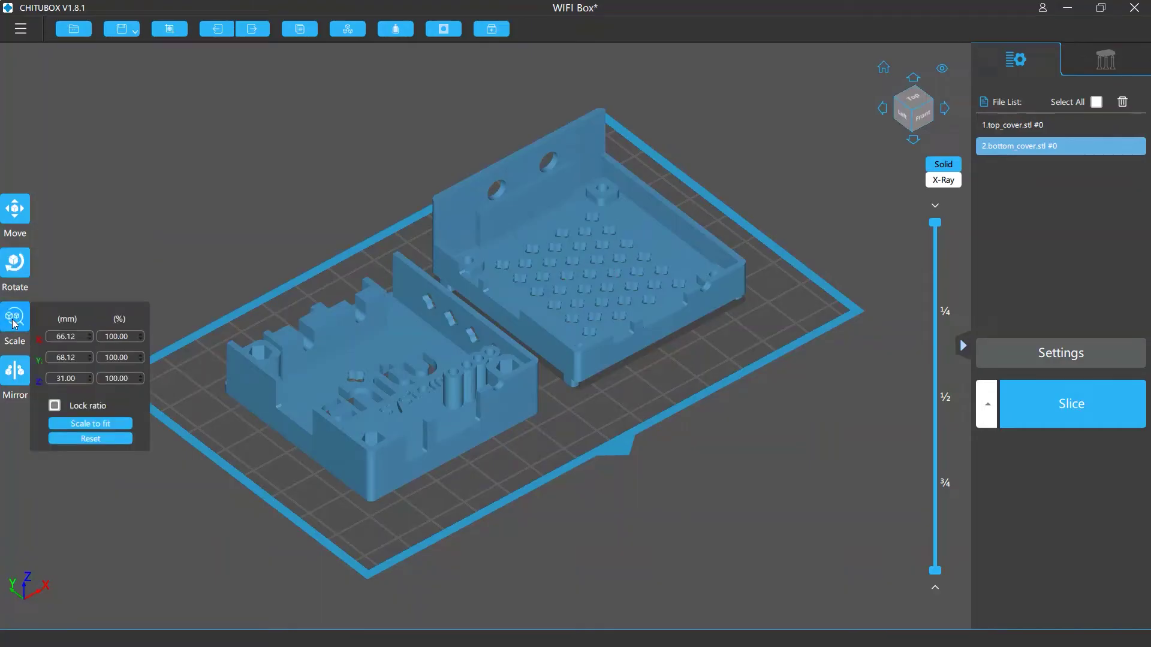
left_click(14, 370)
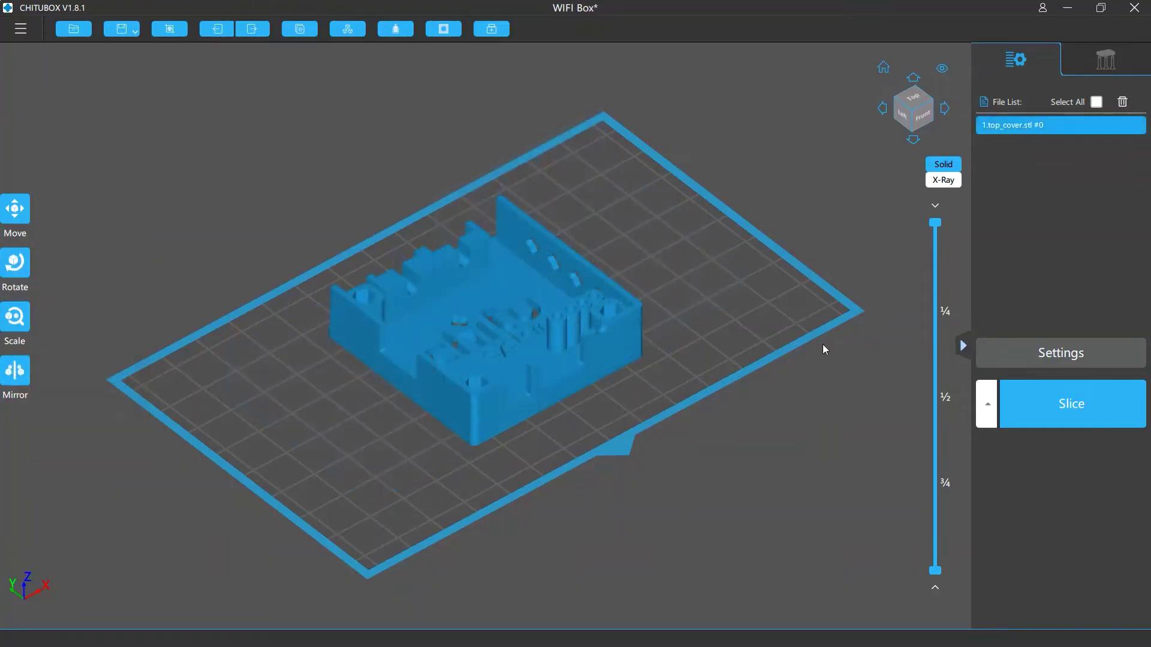
- Shift the top cover, put it back on the plate, centre it, then move and reset it
mouse_move(501, 316)
left_mouse_down()
mouse_move(494, 329)
mouse_move(519, 323)
left_mouse_up()
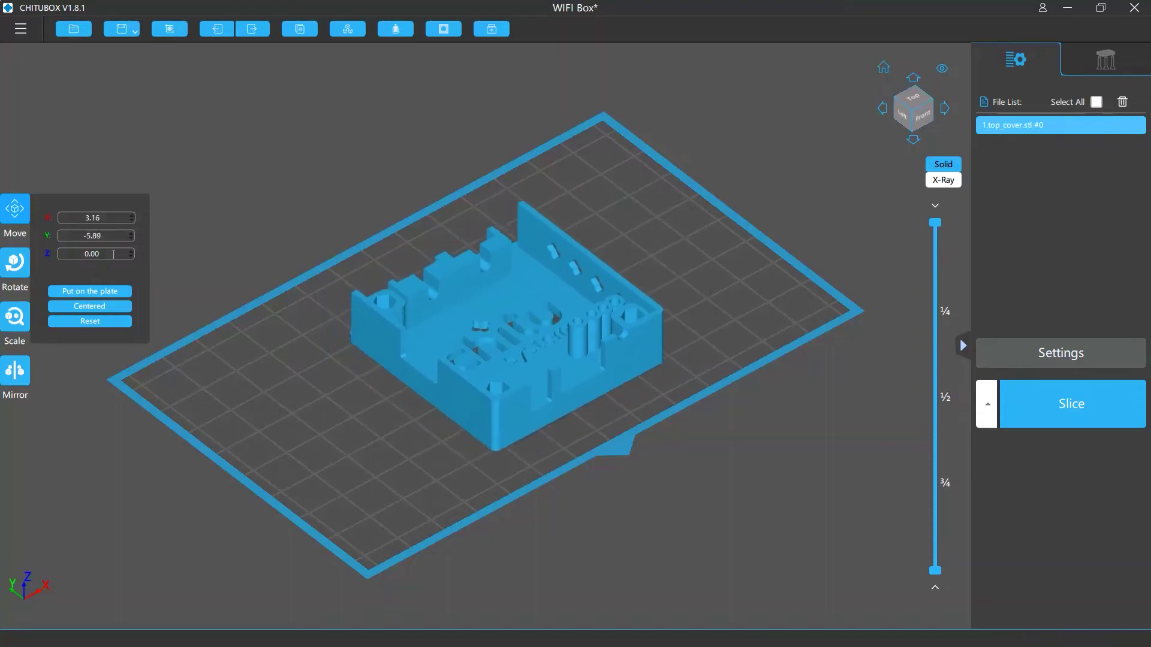
scroll(132, 215, "up", 5)
scroll(130, 236, "down", 5)
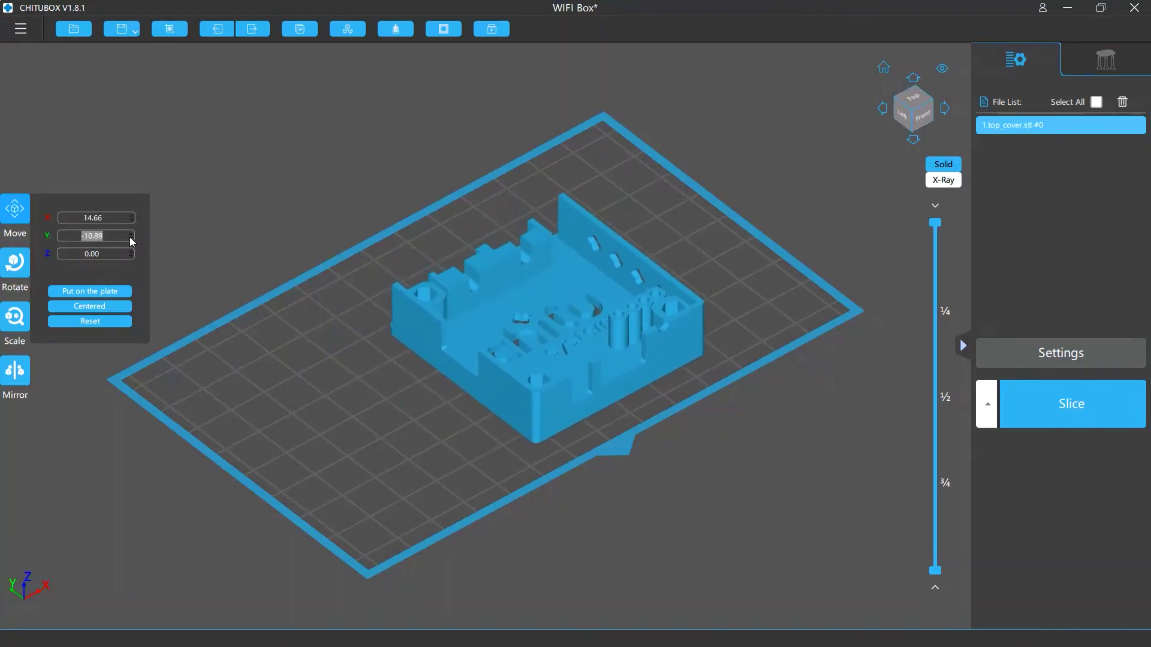
scroll(128, 251, "up", 5)
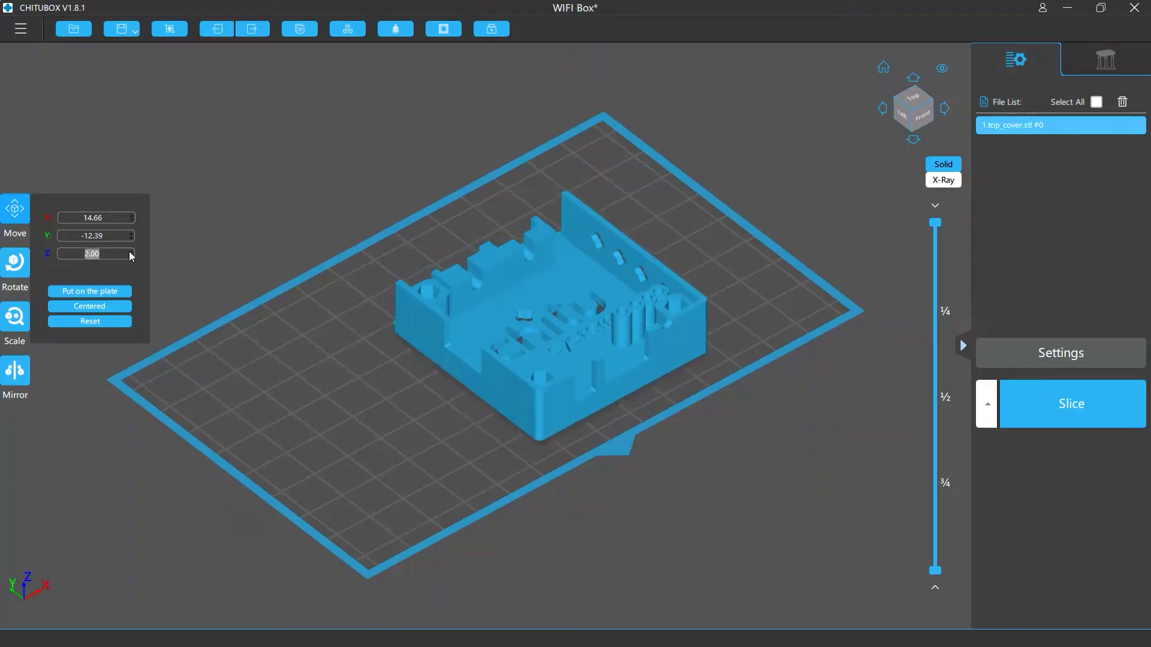
scroll(129, 251, "up", 8)
scroll(128, 250, "up", 8)
scroll(129, 251, "up", 8)
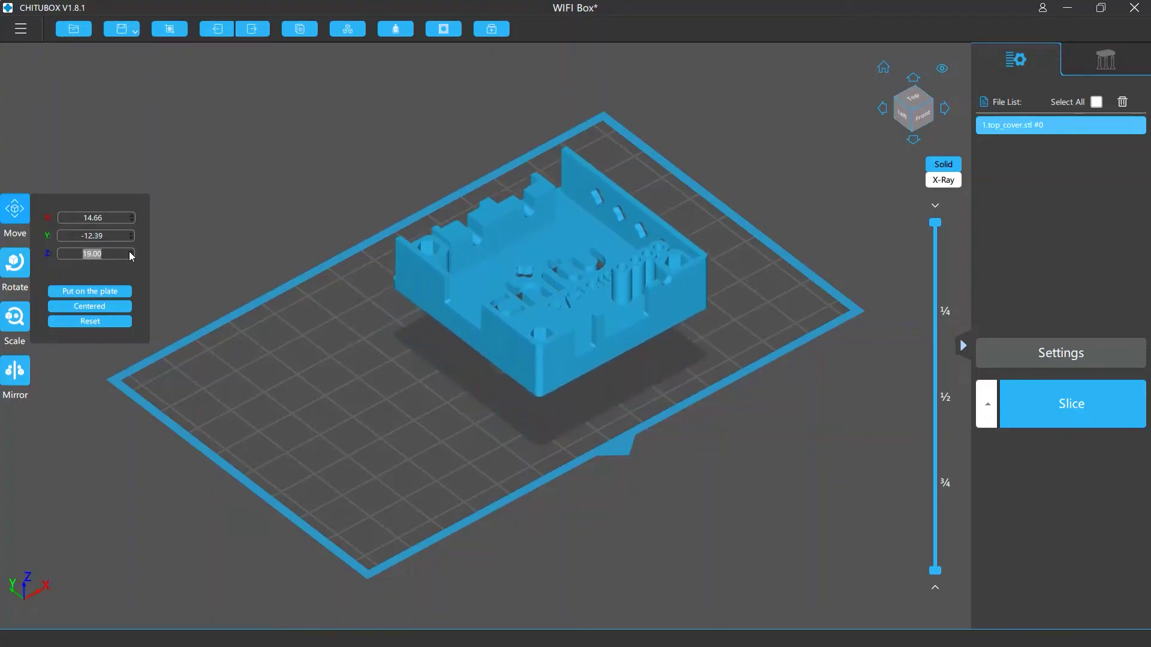
scroll(129, 251, "up", 8)
scroll(129, 251, "up", 3)
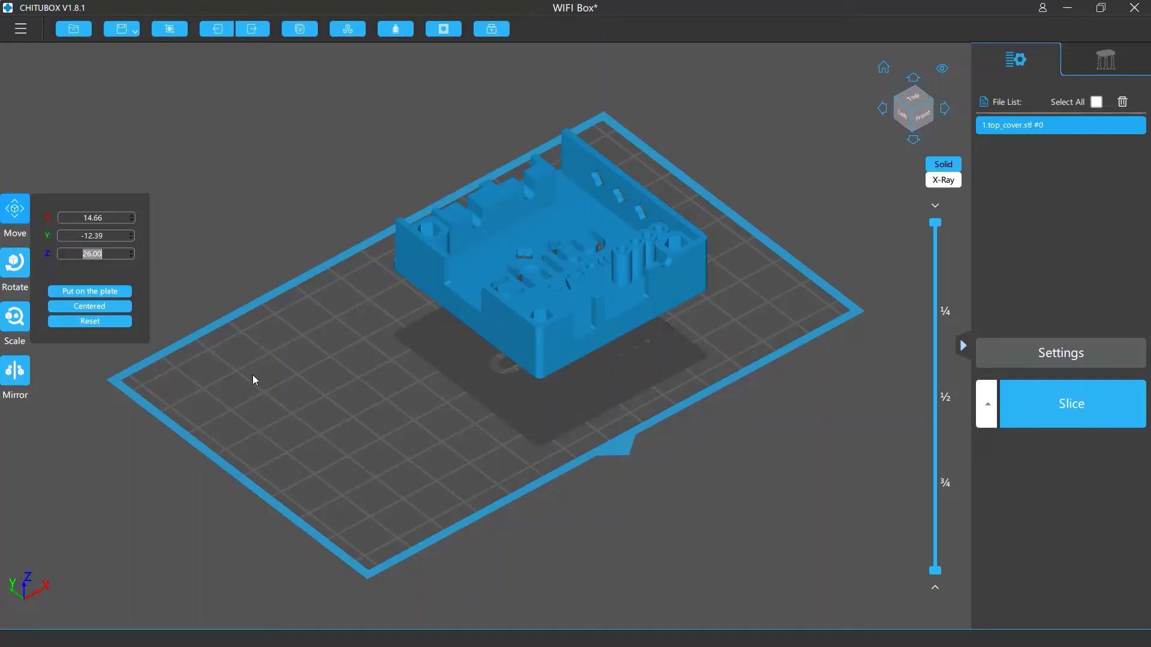
left_click(91, 292)
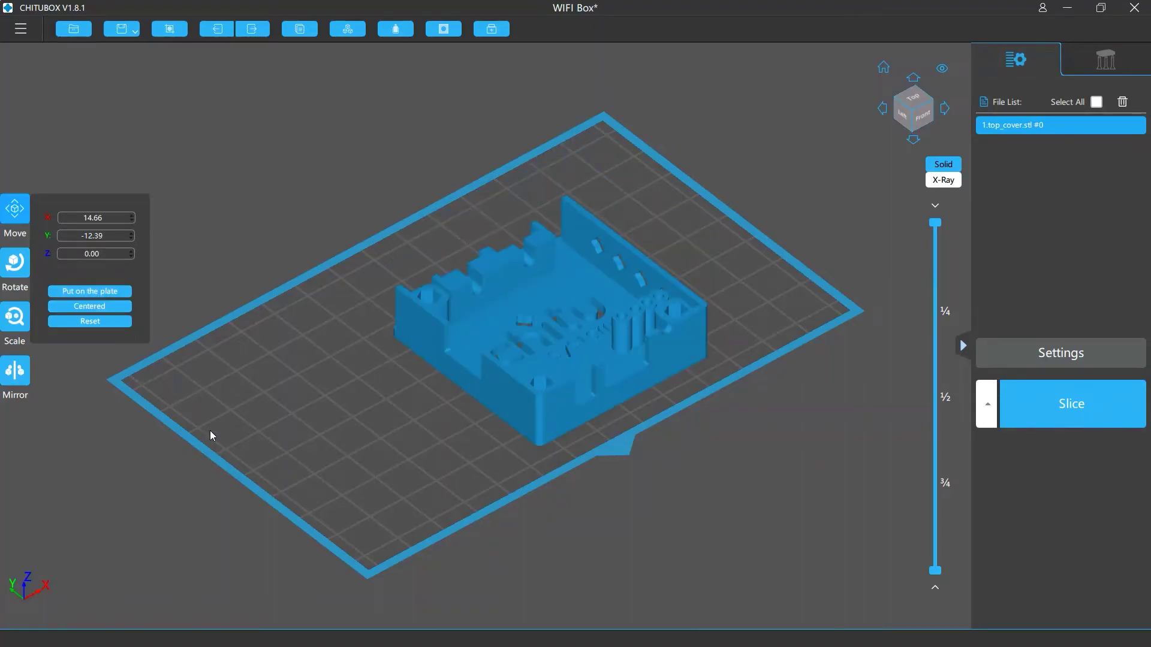
left_click(105, 307)
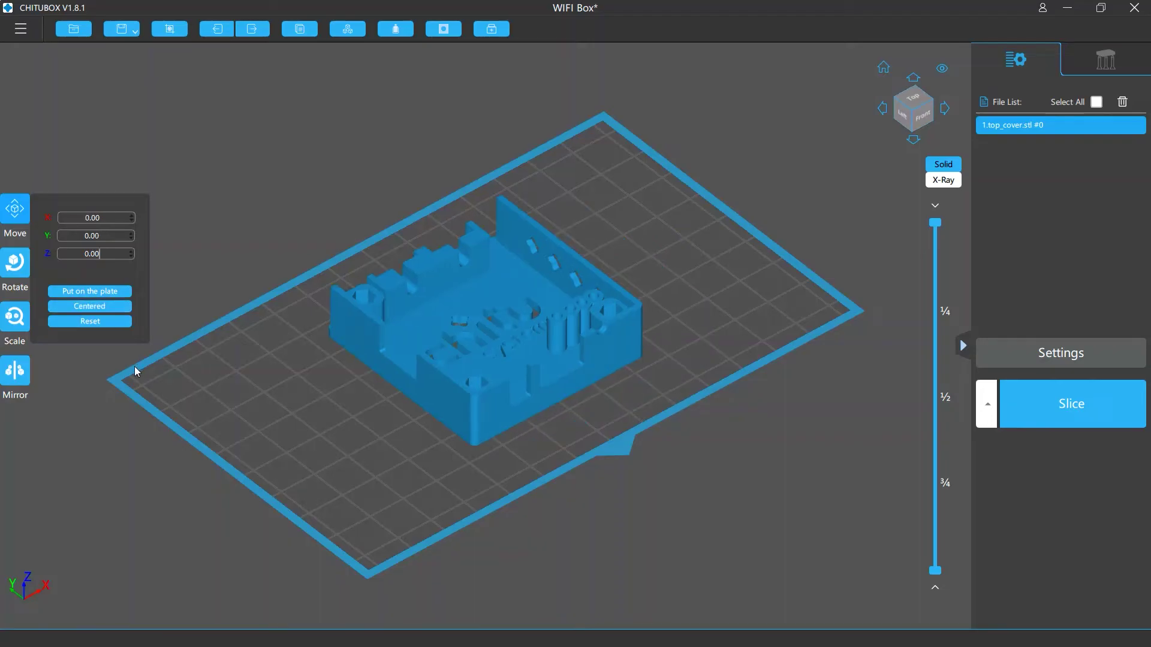
left_click_drag(363, 383, 162, 455)
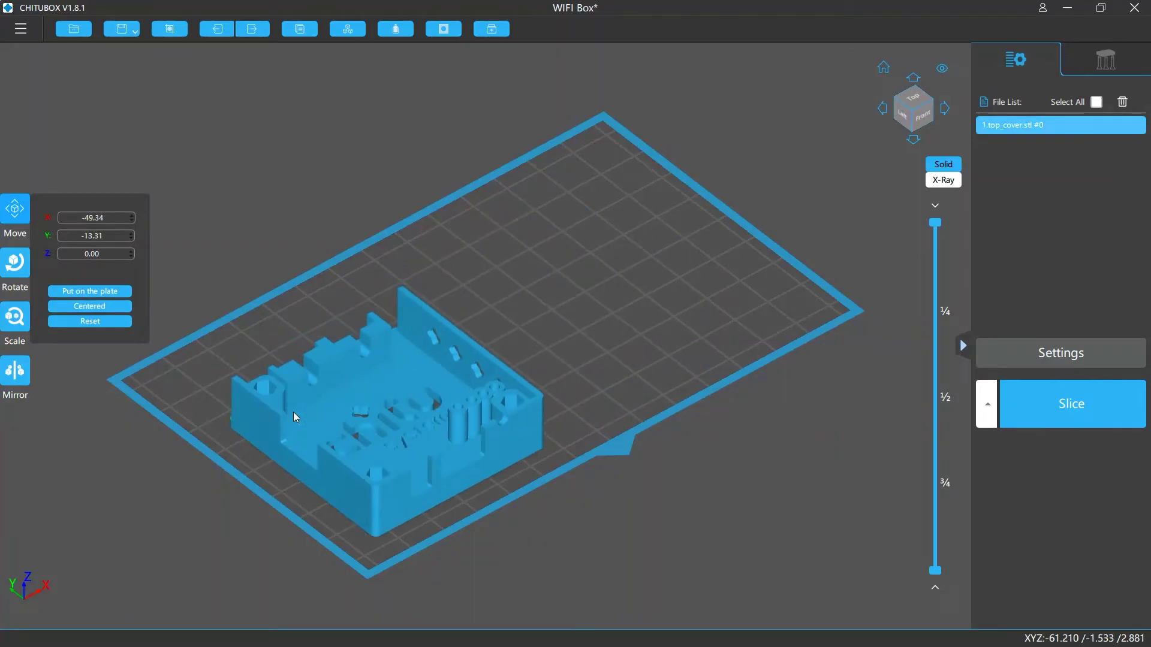
left_click(112, 323)
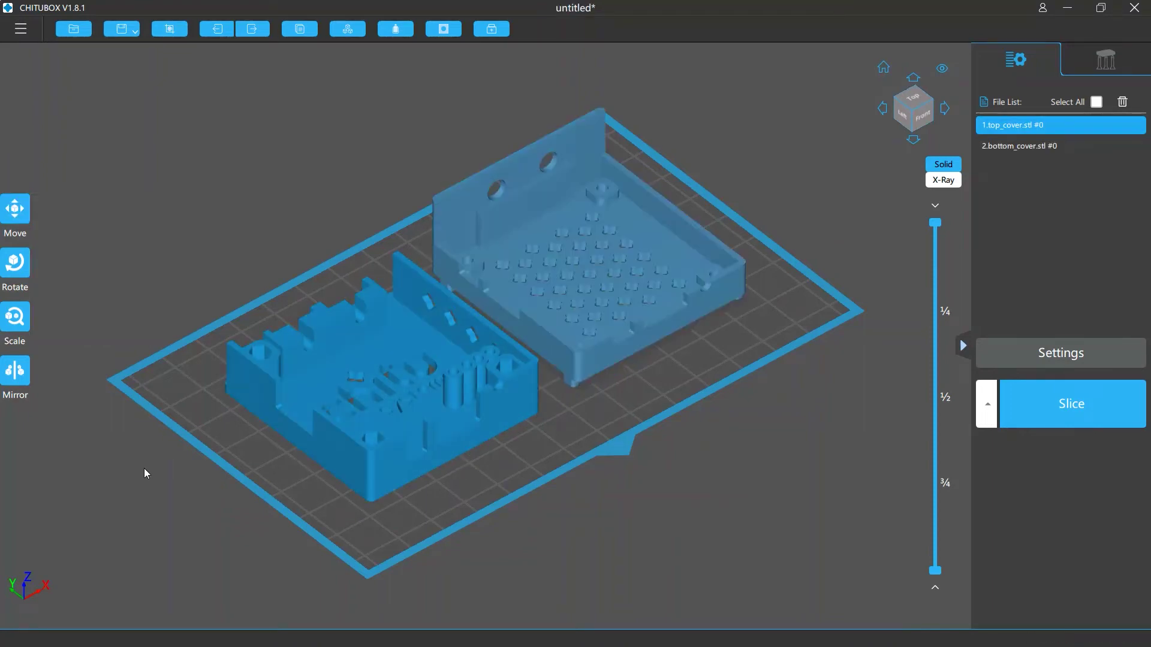
- Rotate the top cover in 45° steps about X, Y and Z
left_click(16, 264)
left_click(59, 268)
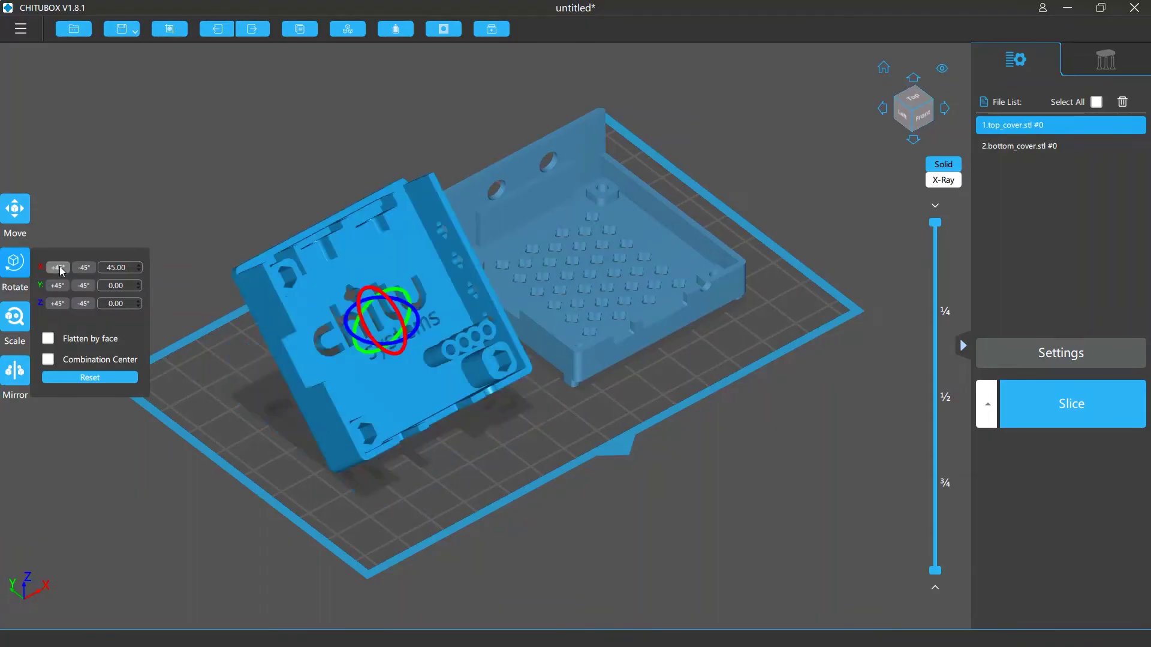
left_click(59, 286)
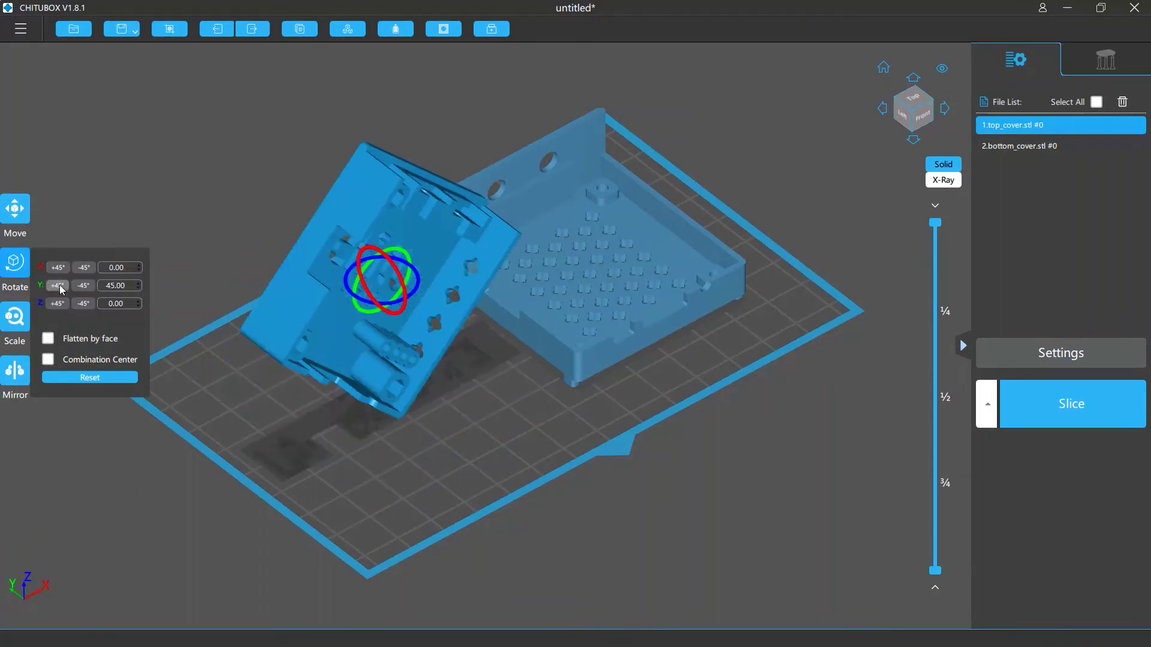
left_click(58, 285)
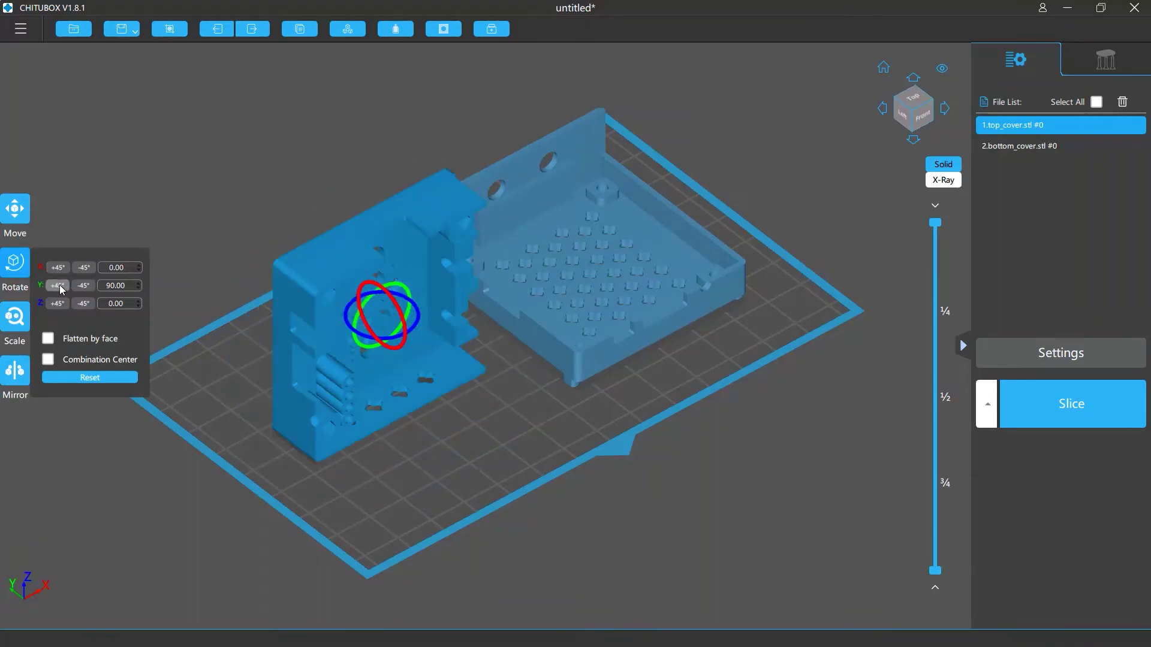
left_click(85, 305)
left_click(85, 305)
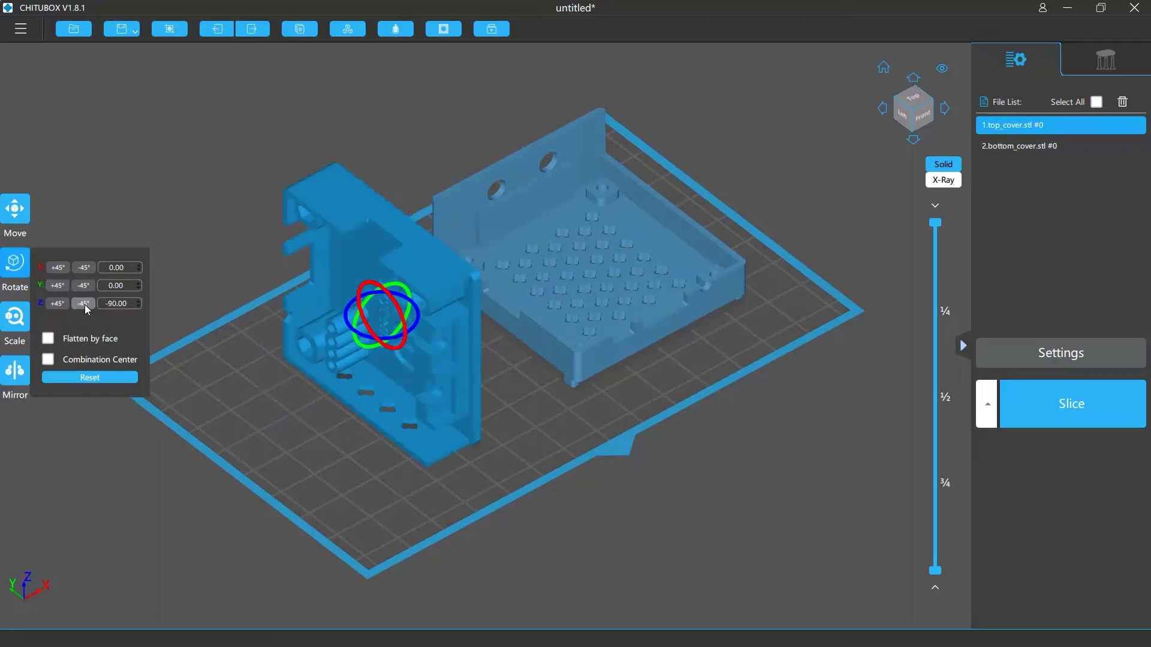
left_click(139, 268)
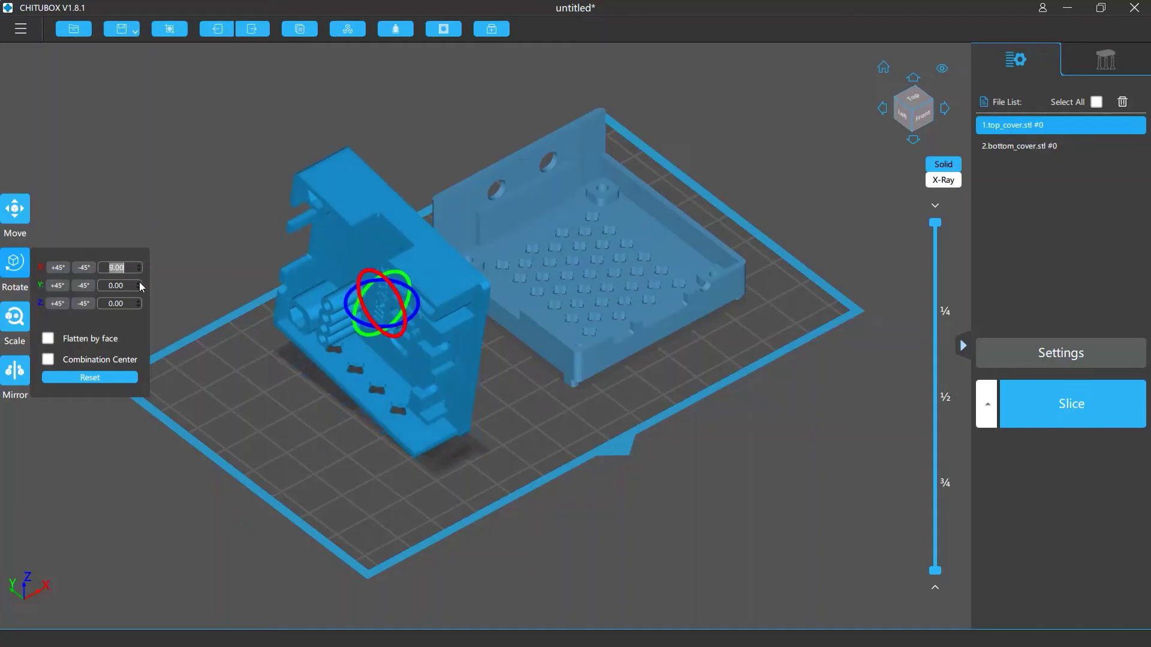
type("9")
scroll(139, 285, "up", 4)
scroll(139, 285, "up", 4)
scroll(140, 285, "up", 5)
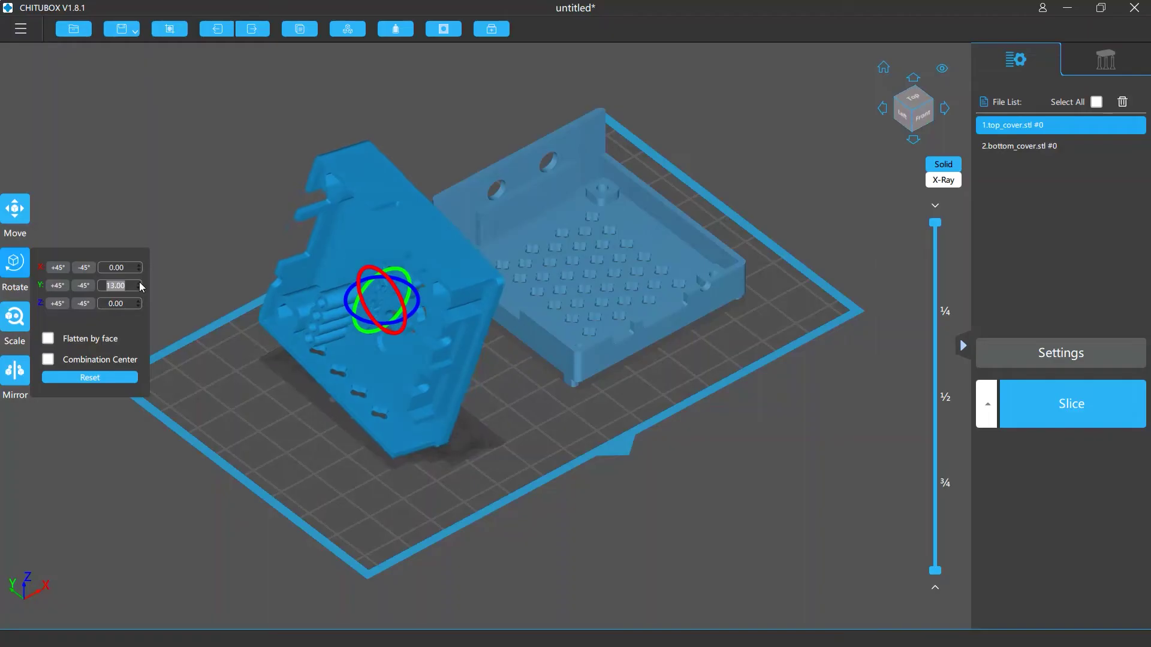
scroll(139, 285, "up", 4)
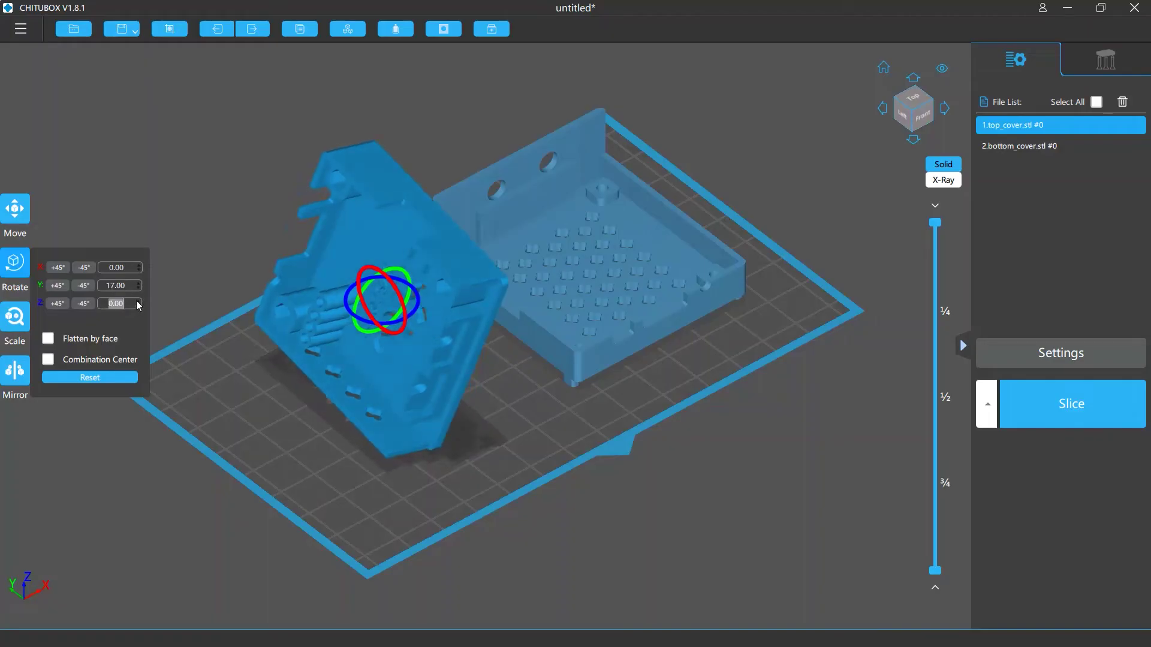
scroll(136, 303, "up", 4)
scroll(136, 303, "up", 4)
scroll(135, 303, "up", 4)
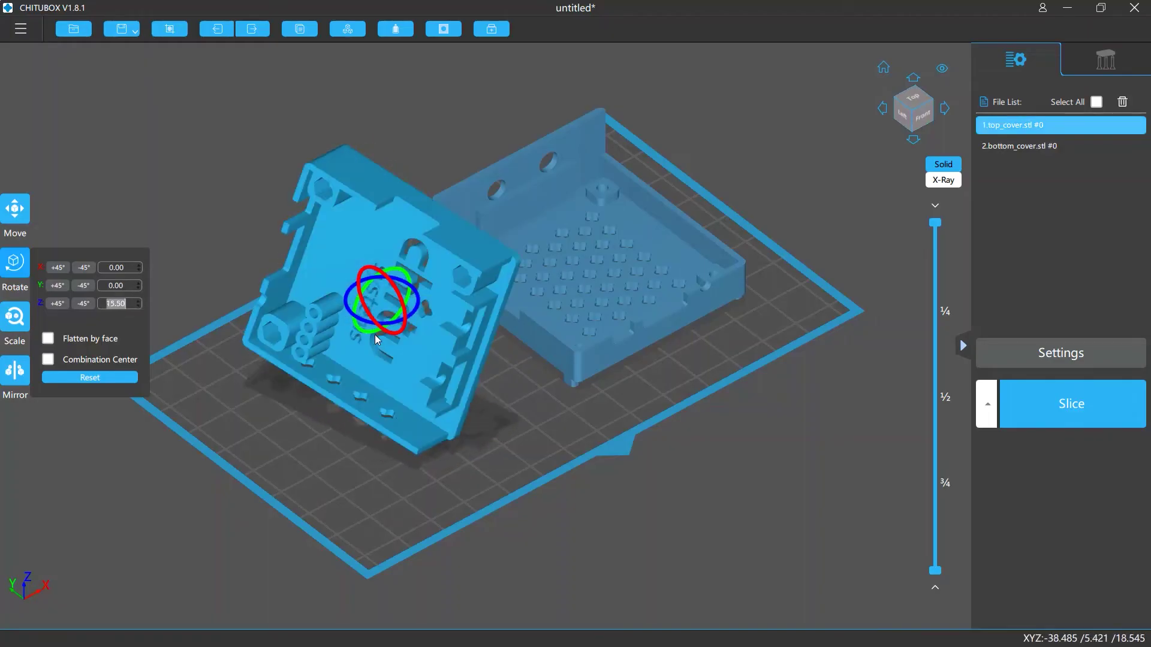
- Drag the rotation rings to tilt the cover to about 17° on X
left_click_drag(376, 332, 391, 279)
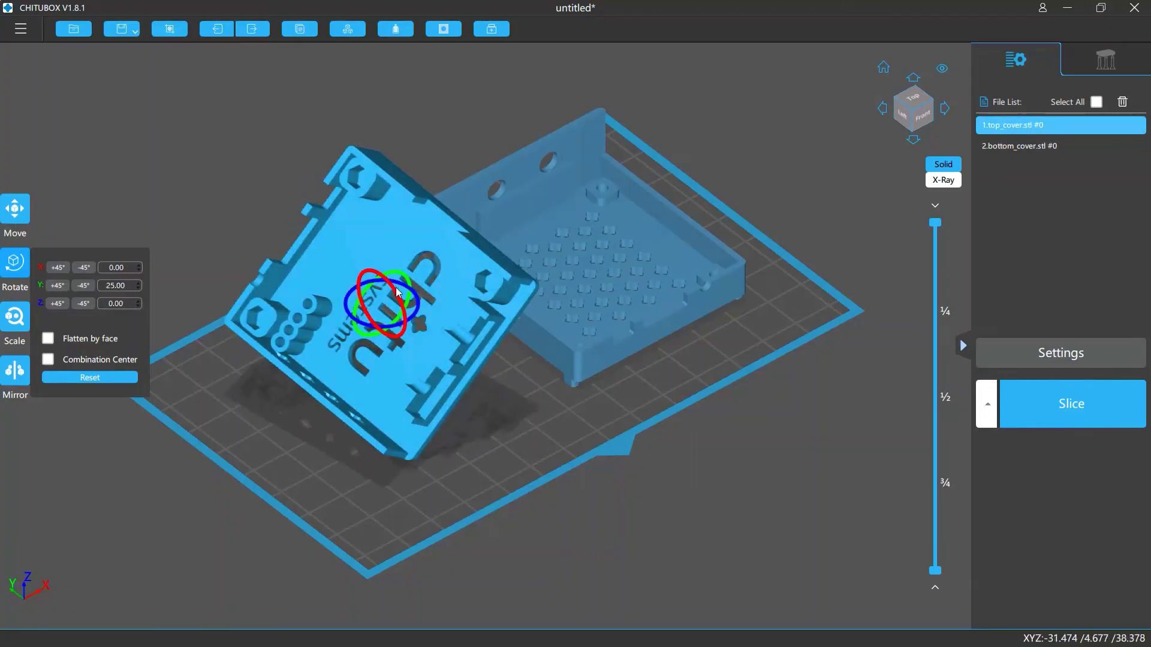
left_click_drag(396, 289, 401, 299)
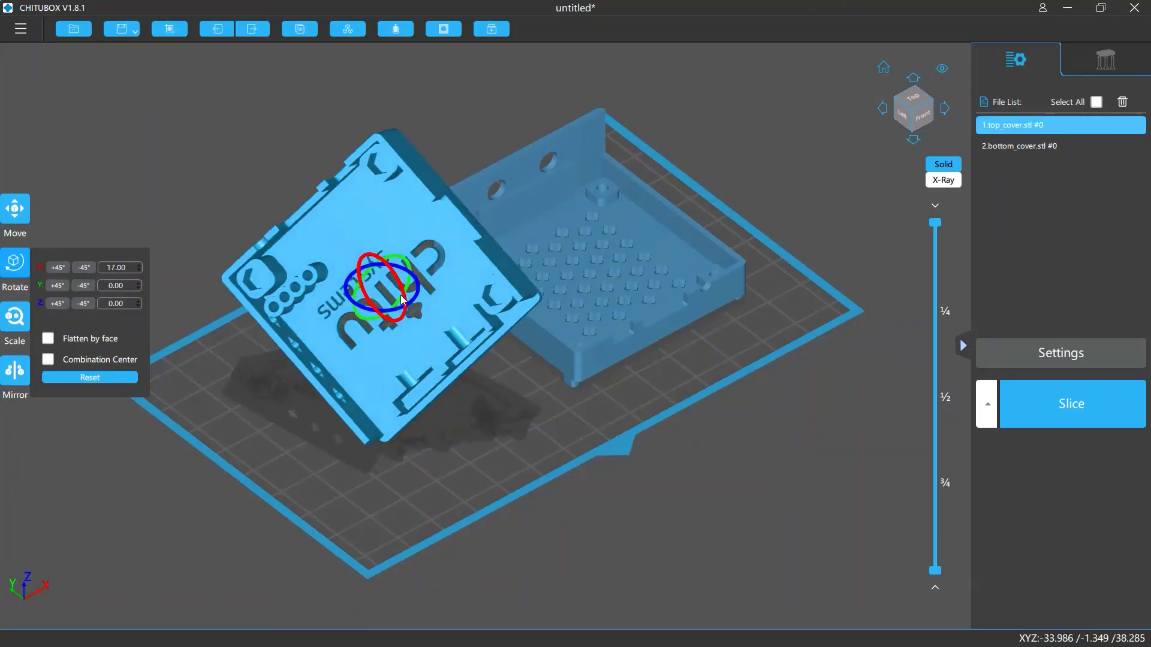
left_click_drag(503, 449, 475, 454)
- Flatten the top cover onto the plate by picking one of its faces with Flatten by face
left_click(14, 262)
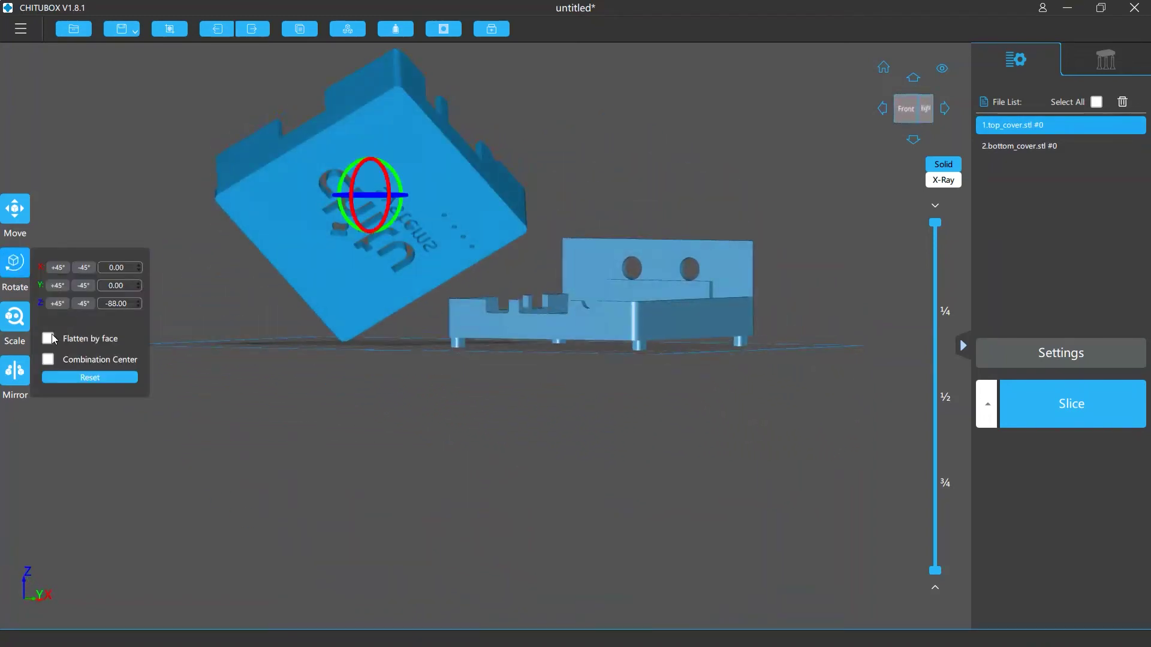
left_click(48, 339)
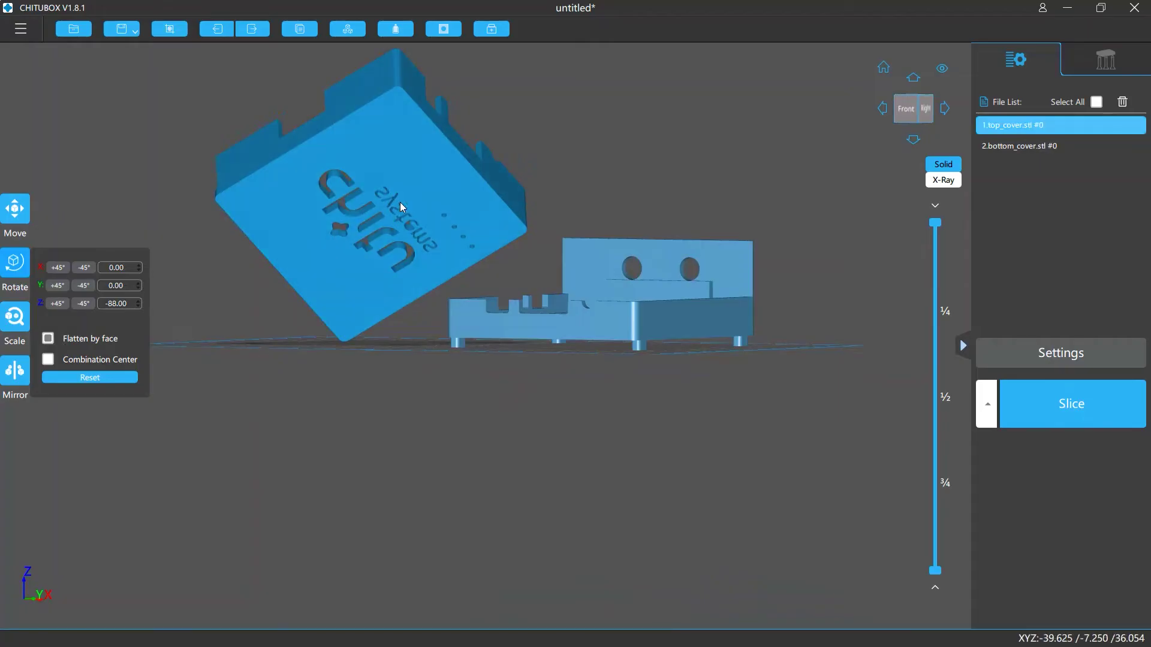
left_click(422, 183)
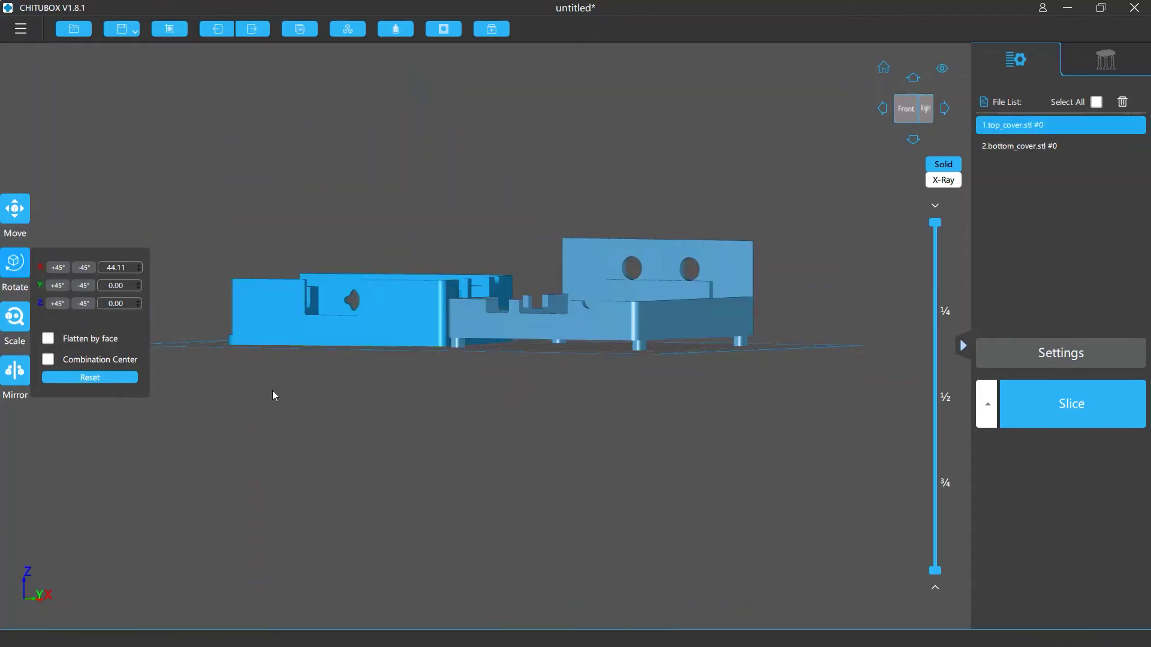
left_click_drag(272, 390, 337, 438)
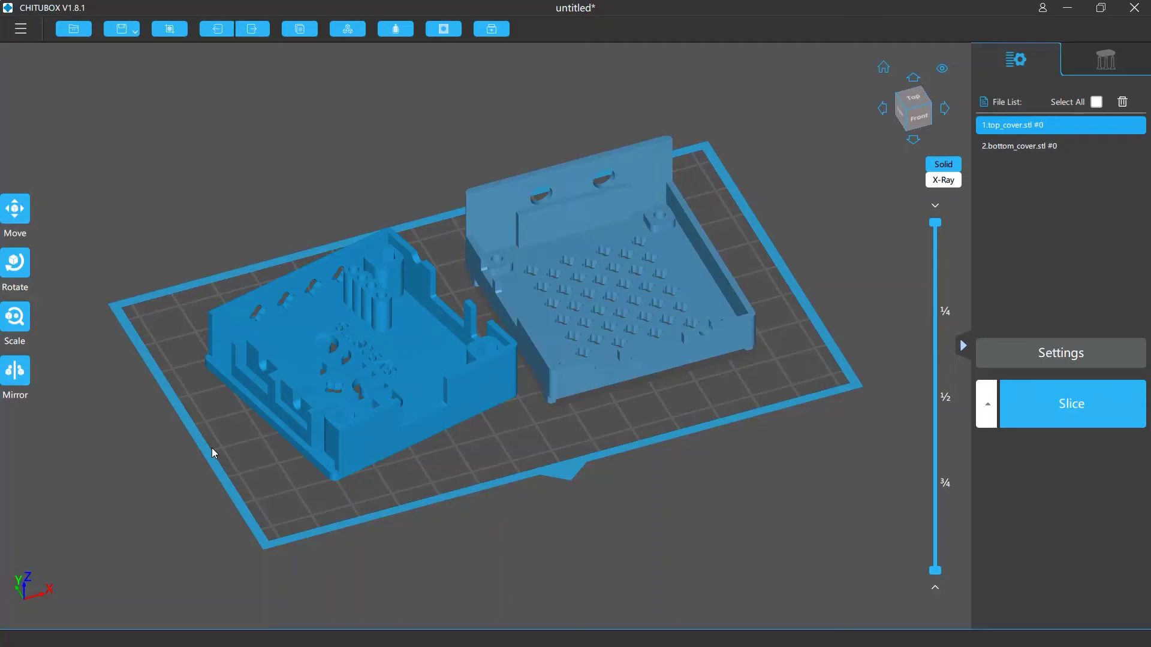
- Tilt both selected parts about X around their Combination Center, then reset rotation
left_click(20, 273)
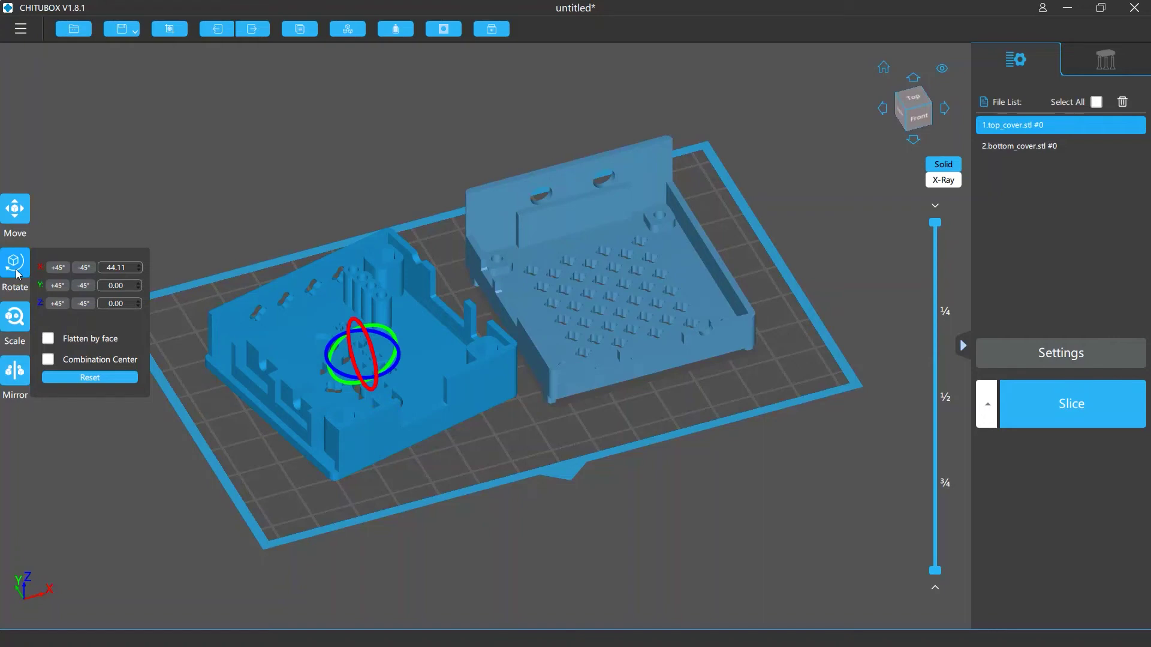
key("ctrl+a")
left_click(50, 360)
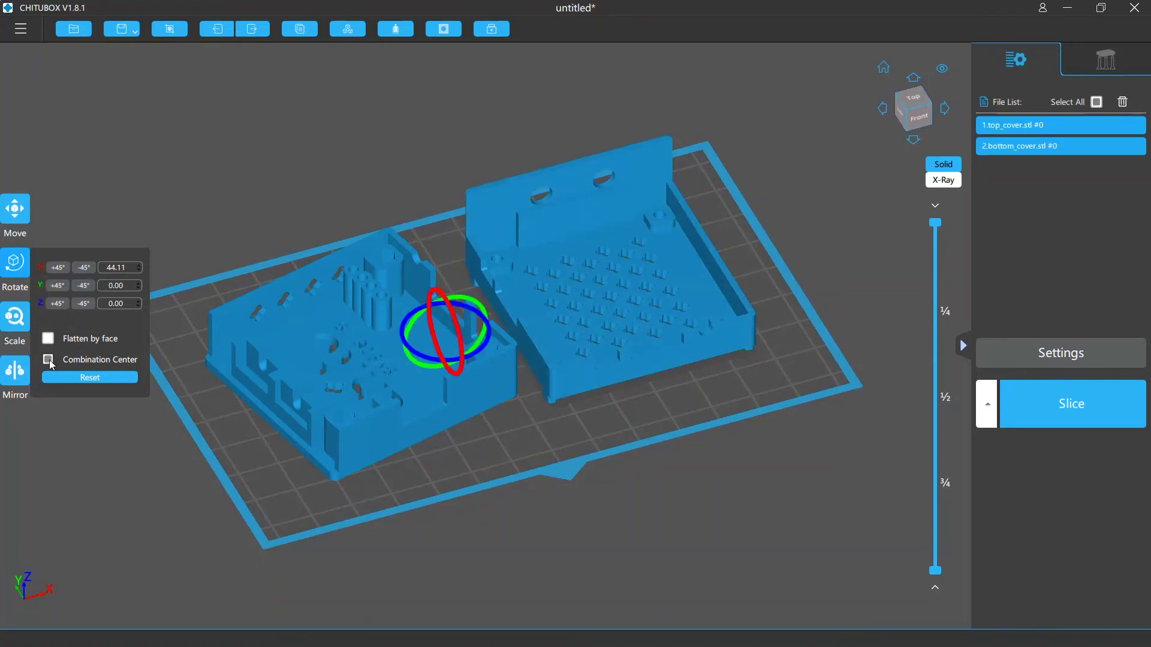
mouse_move(456, 326)
left_mouse_down()
mouse_move(467, 338)
mouse_move(442, 318)
left_mouse_up()
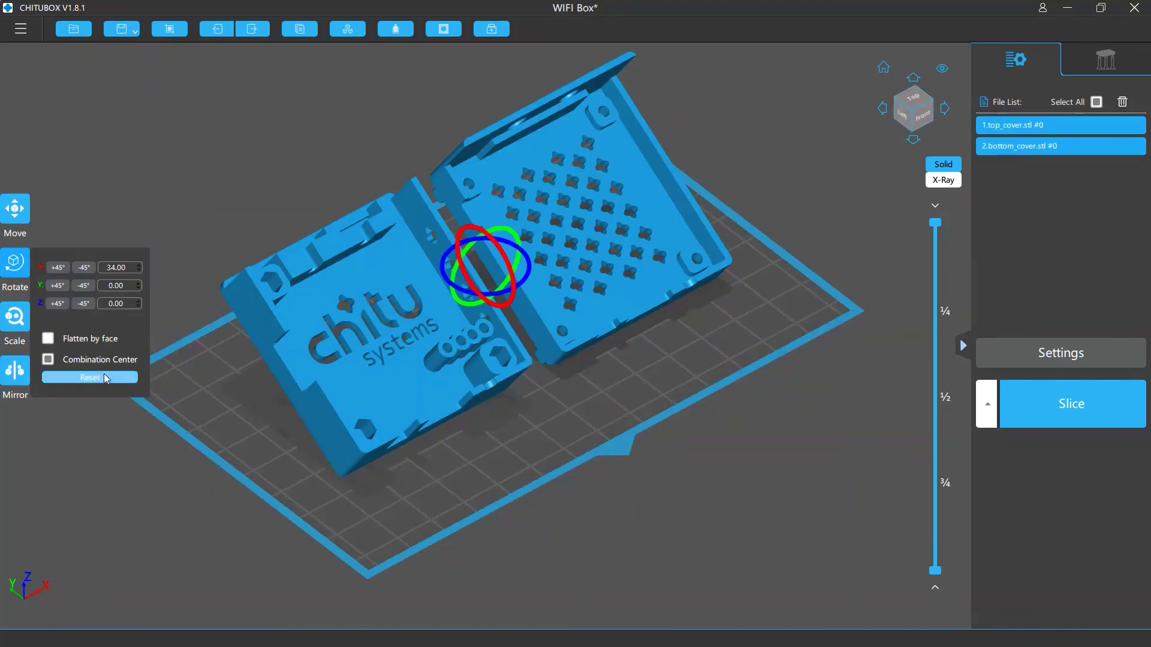
left_click(103, 374)
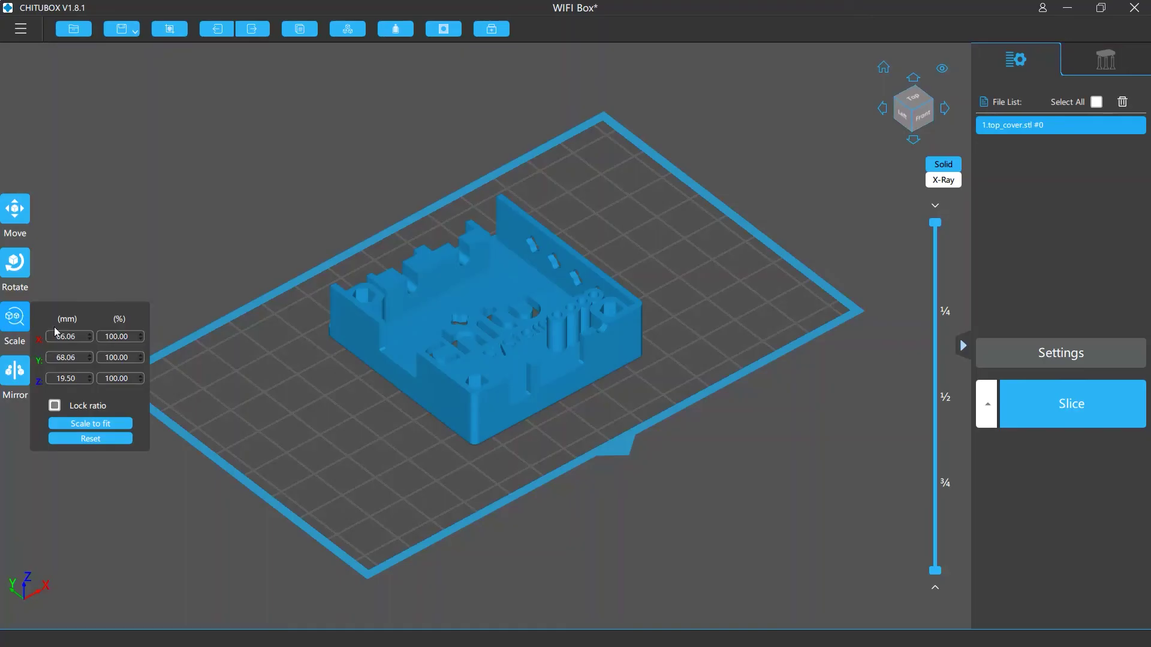
- Scale X to 120%, unlock the ratio, scale to fit the plate, then reset to 100%
double_click(134, 336)
type("120")
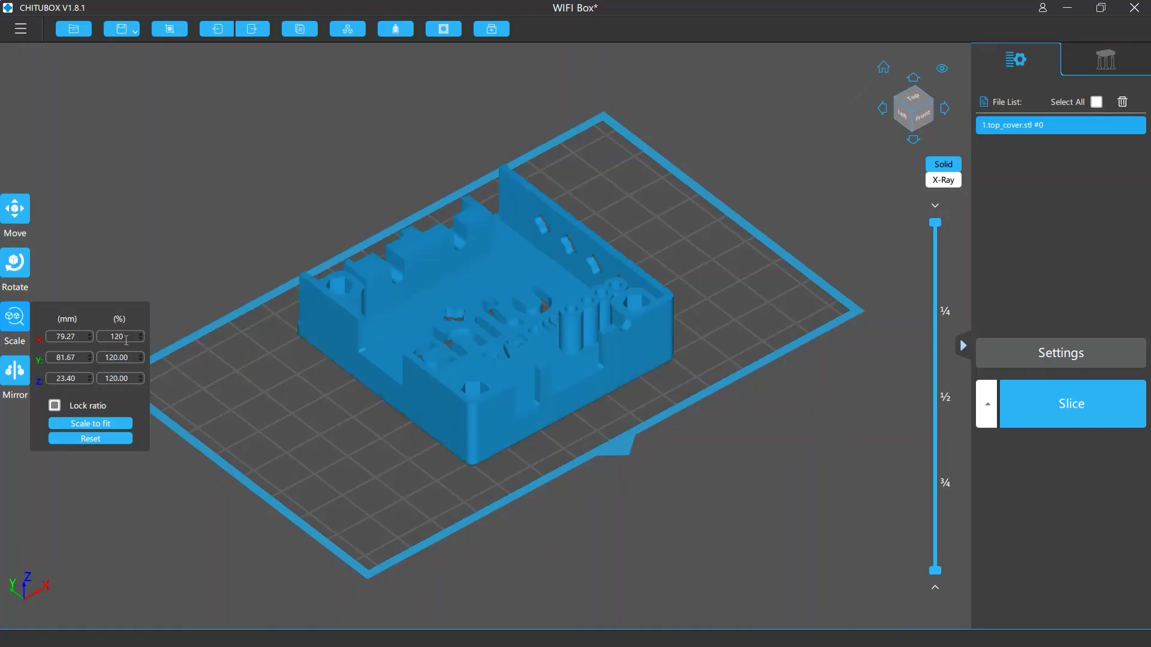
key("Return")
type("10")
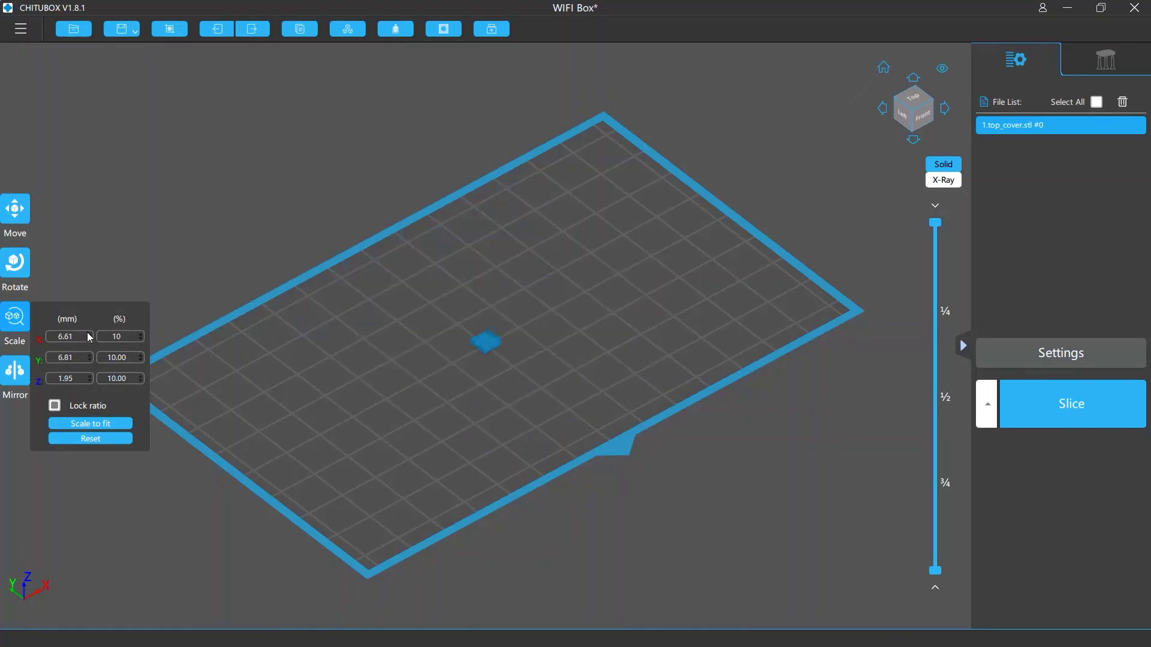
type("0")
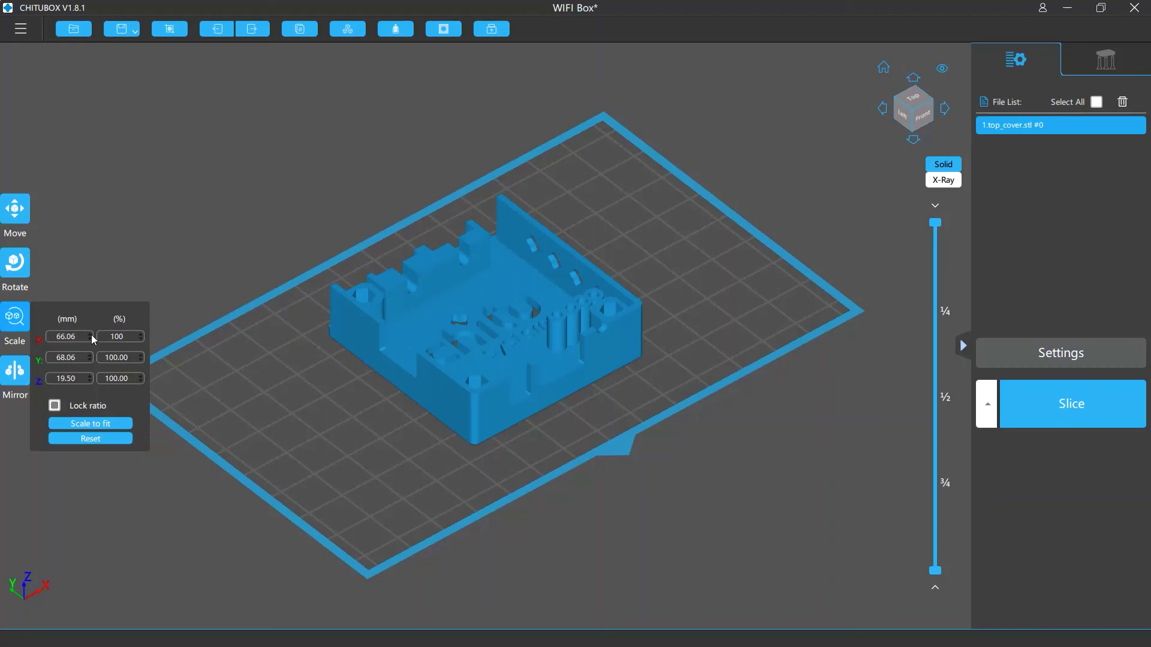
left_click(54, 405)
type("120")
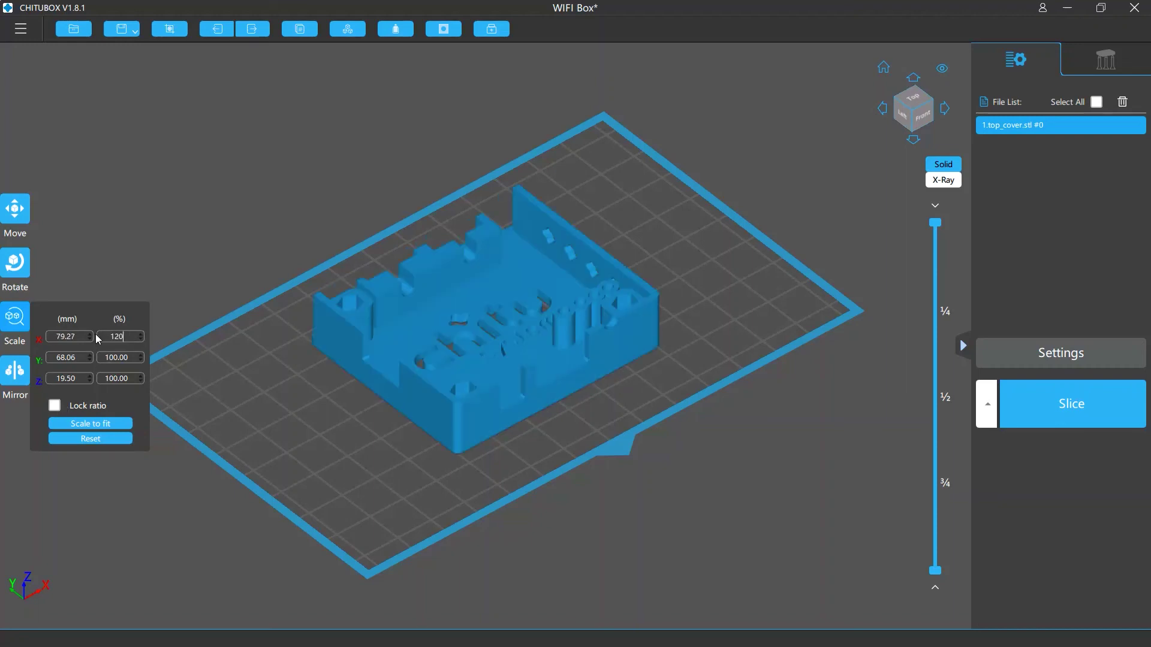
type("6")
type("0")
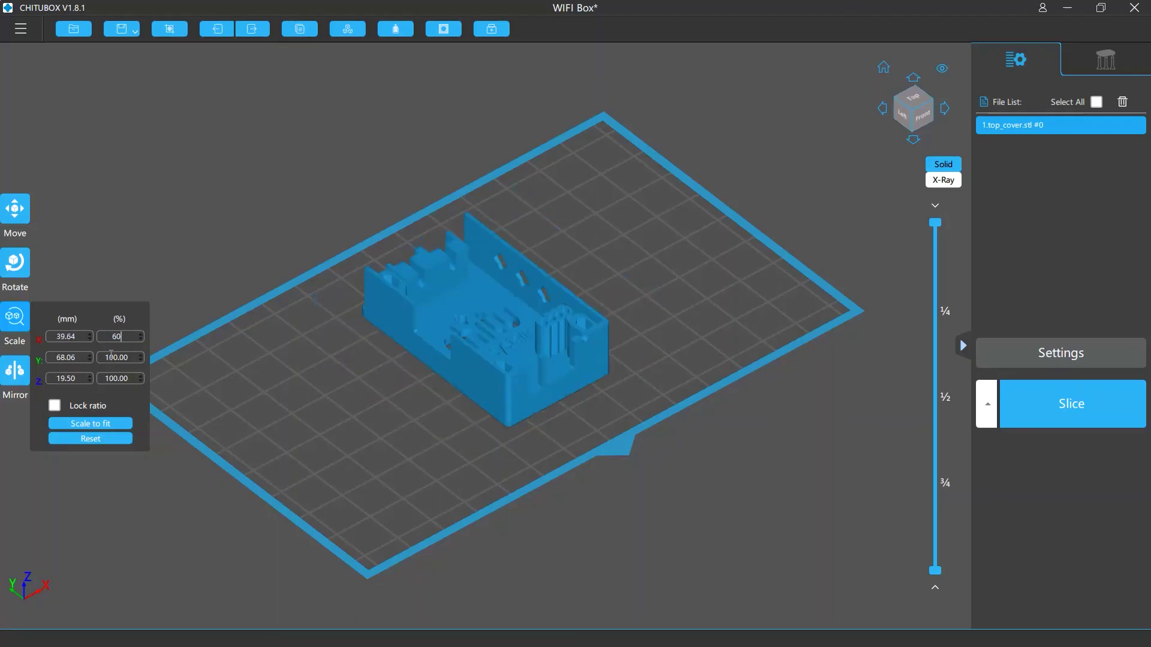
type("100")
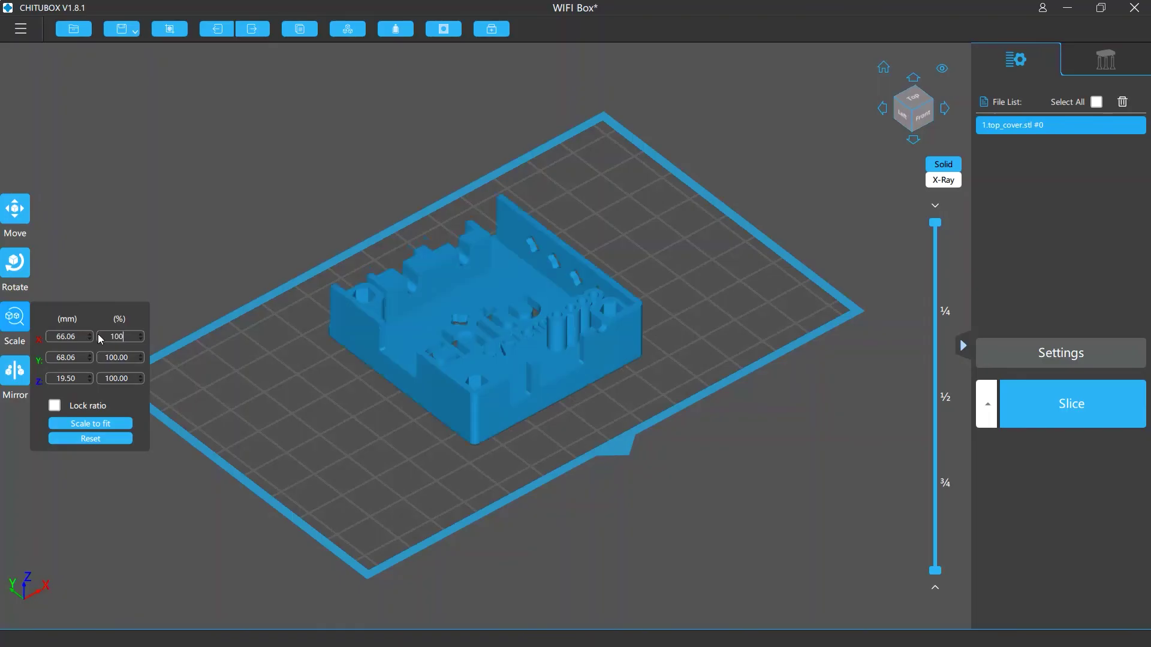
left_click(113, 424)
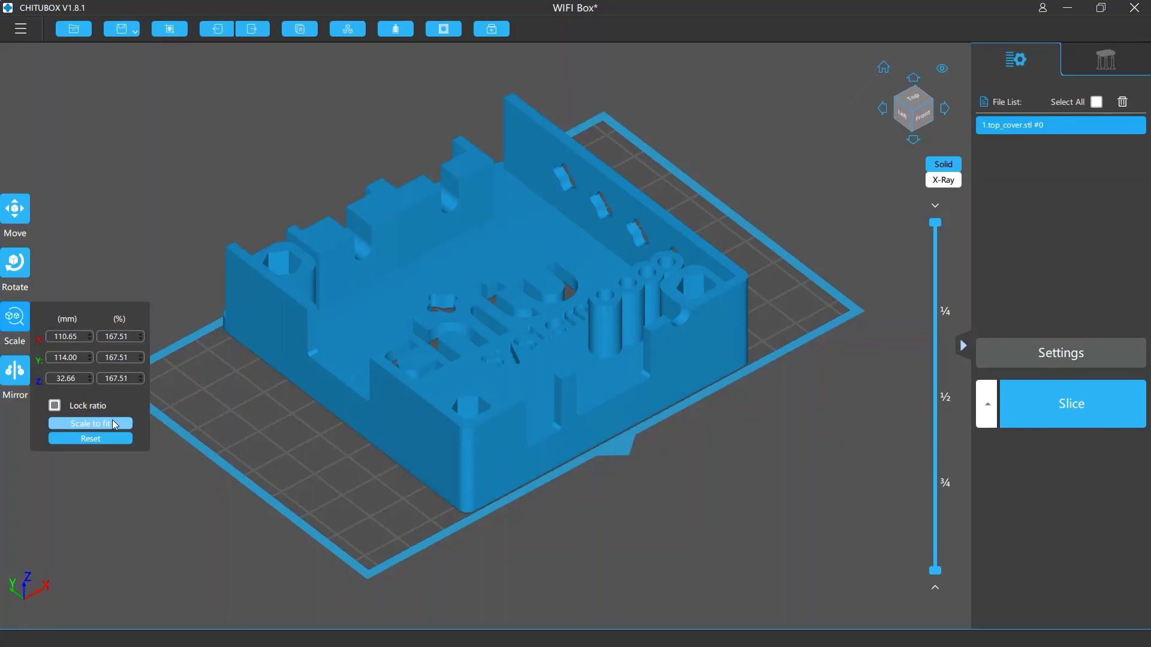
left_click(106, 440)
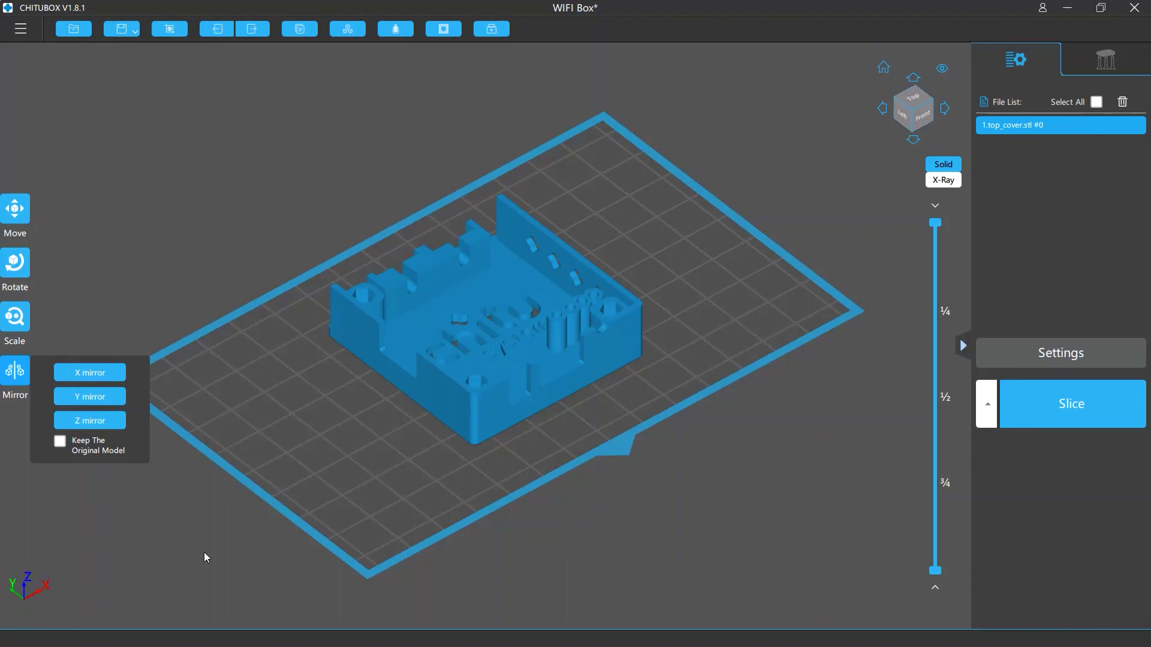
- Flip the cover on X, Y and Z, then add an X-mirrored copy keeping the original
left_click(110, 371)
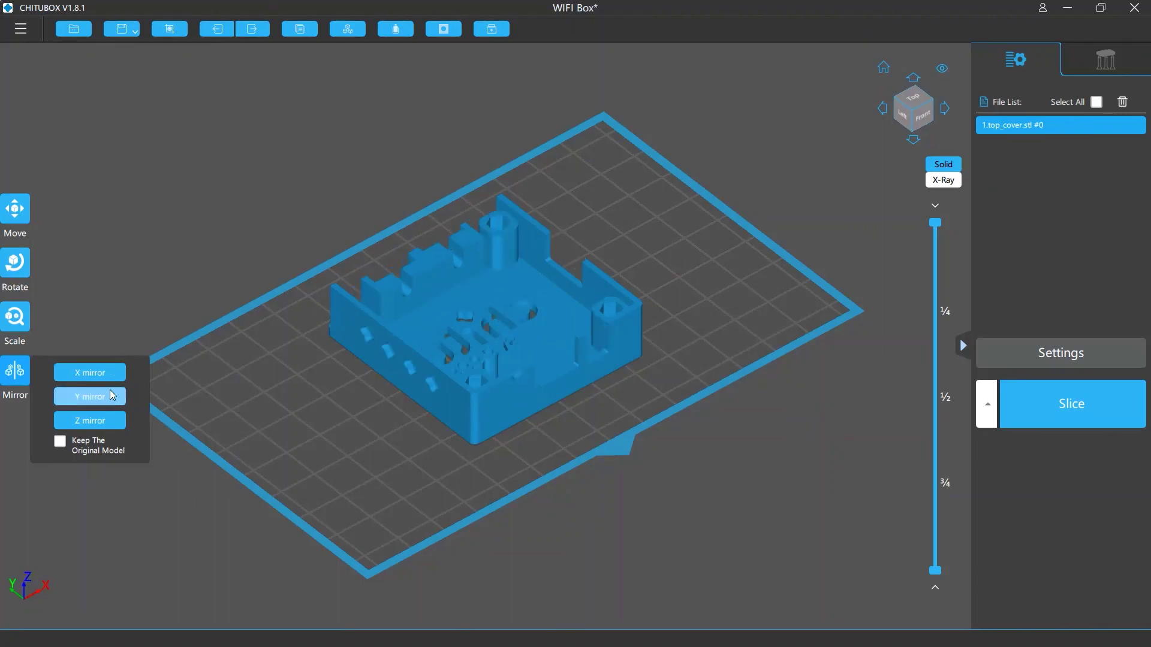
left_click(110, 396)
left_click(113, 421)
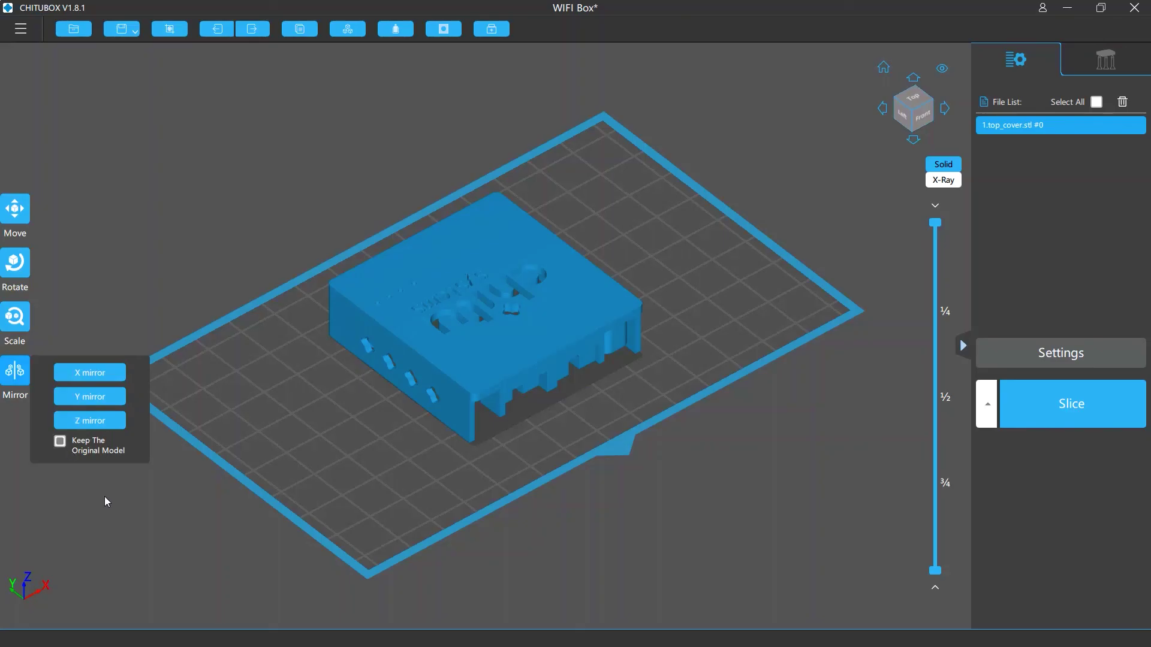
left_click(98, 370)
left_click(98, 369)
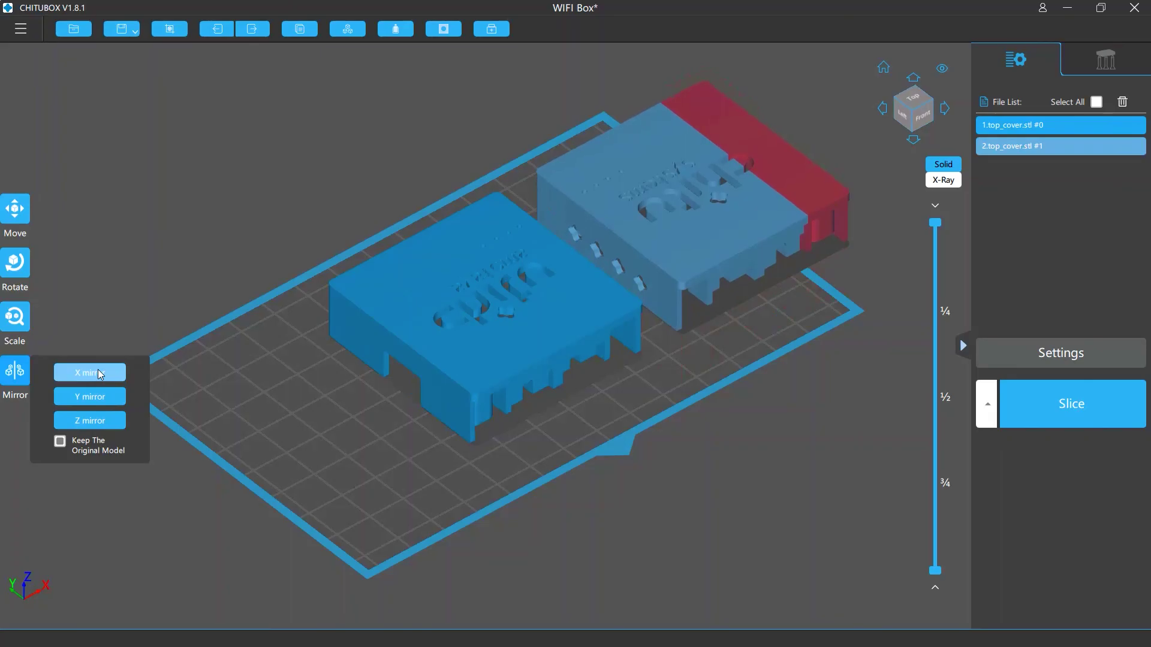